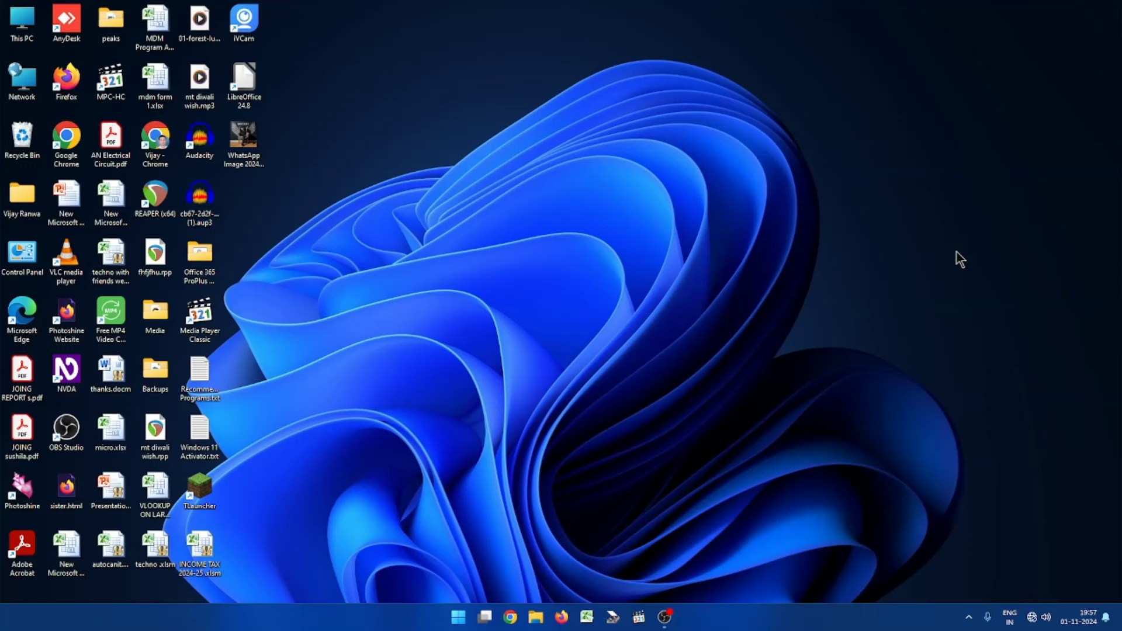
Launch Microsoft Word 2010 by searching 'wo' in the Start menu
key("super")
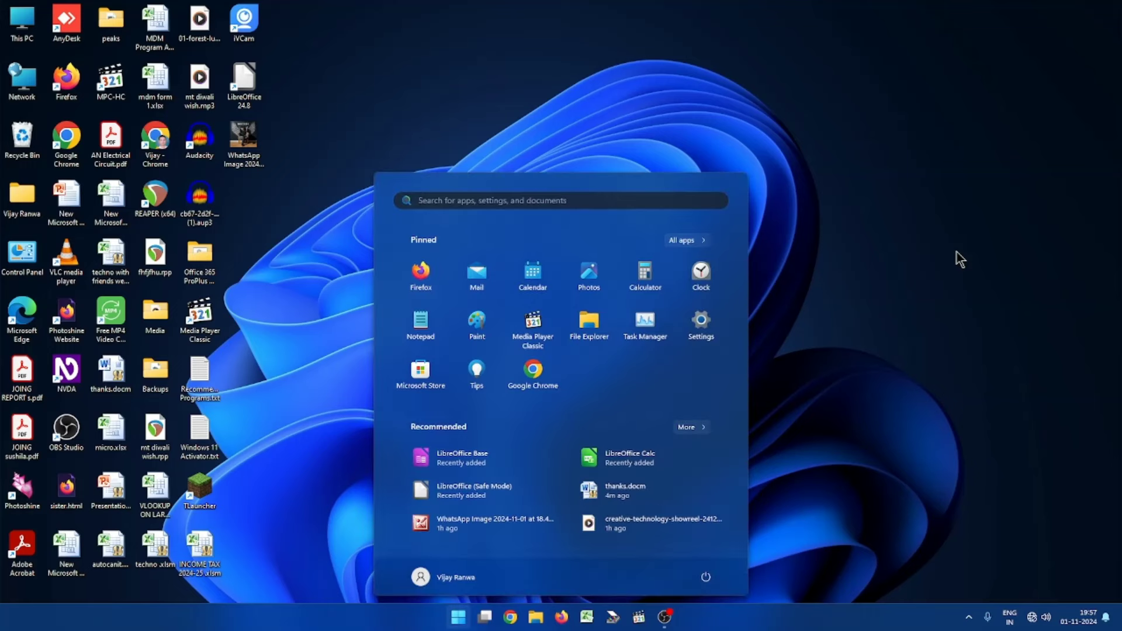
type("w")
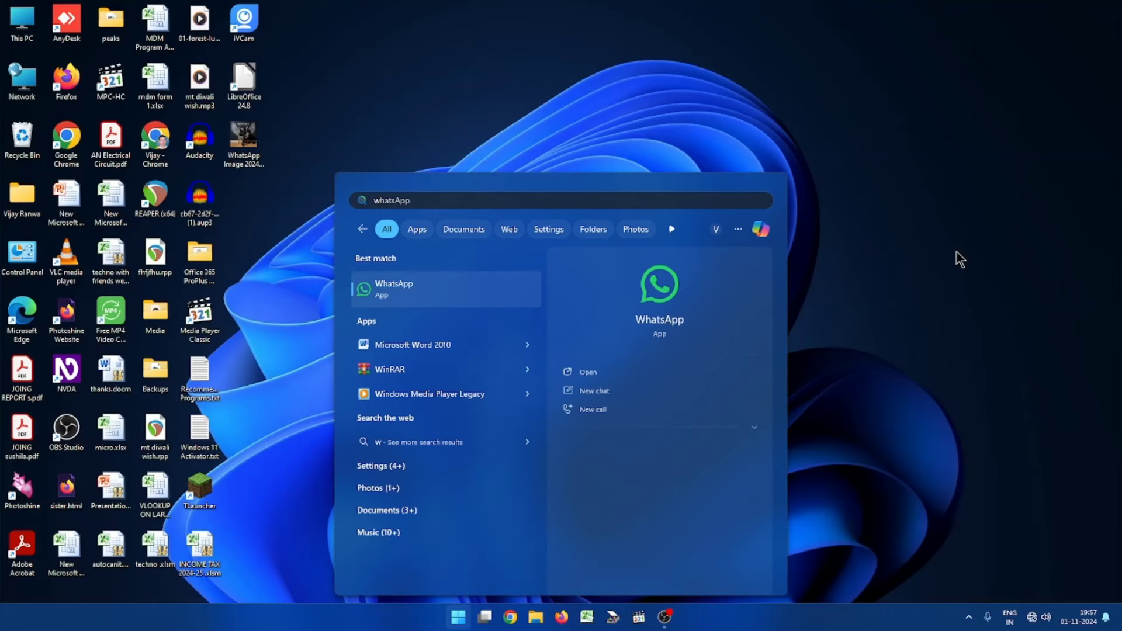
type("o")
key("Return")
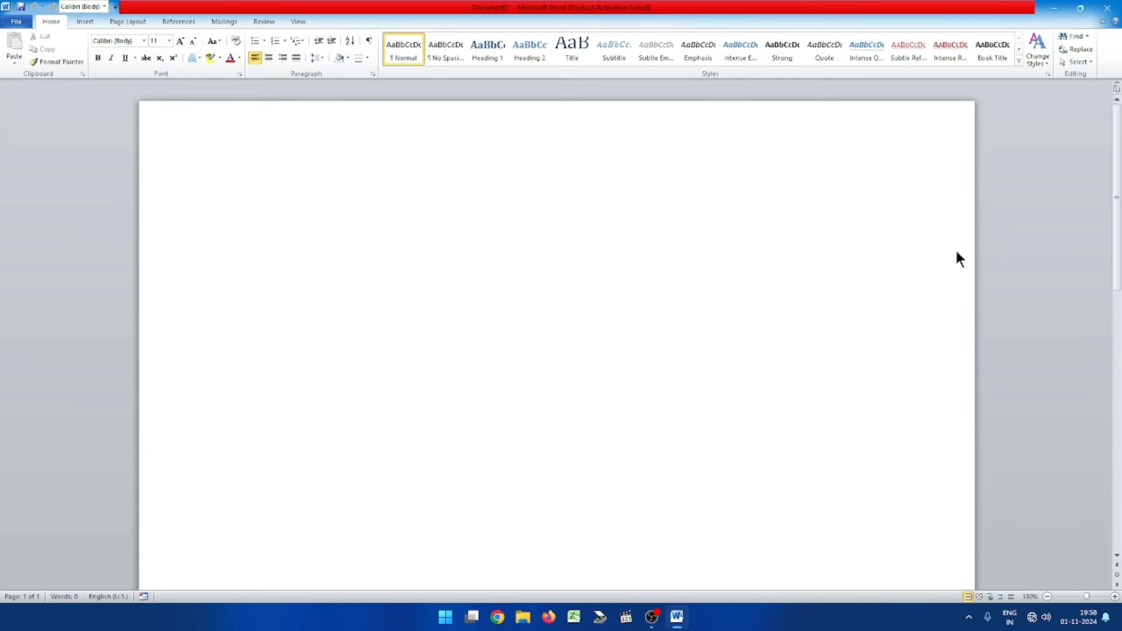
Open Word Options on the Proofing page with focus on the AutoCorrect settings
key("alt+f")
key("t")
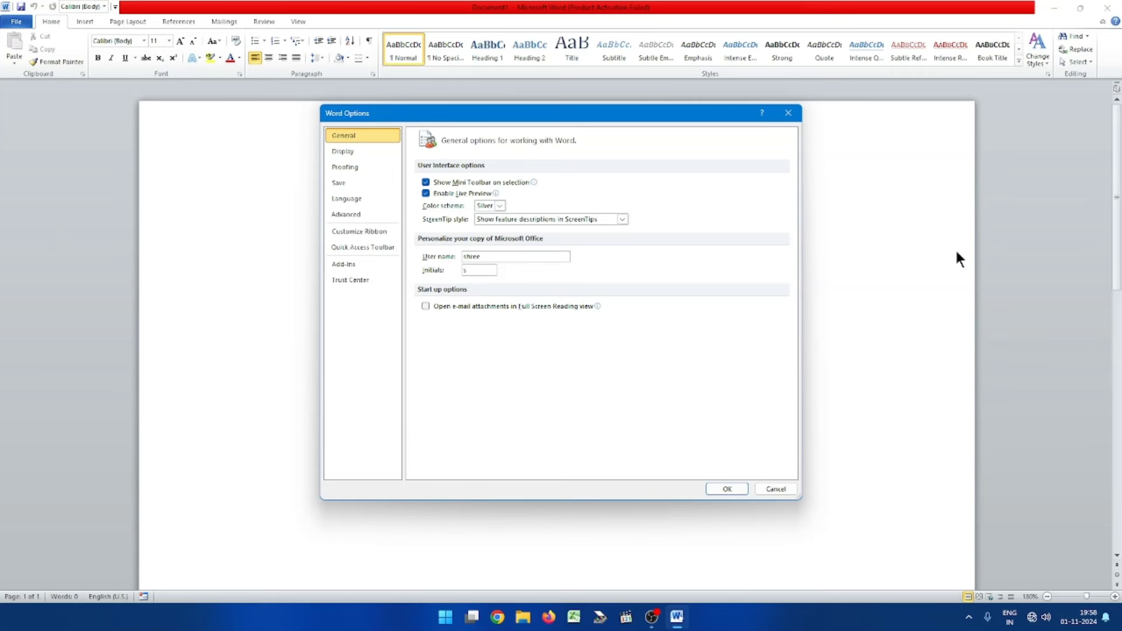
key("Down")
key("Down")
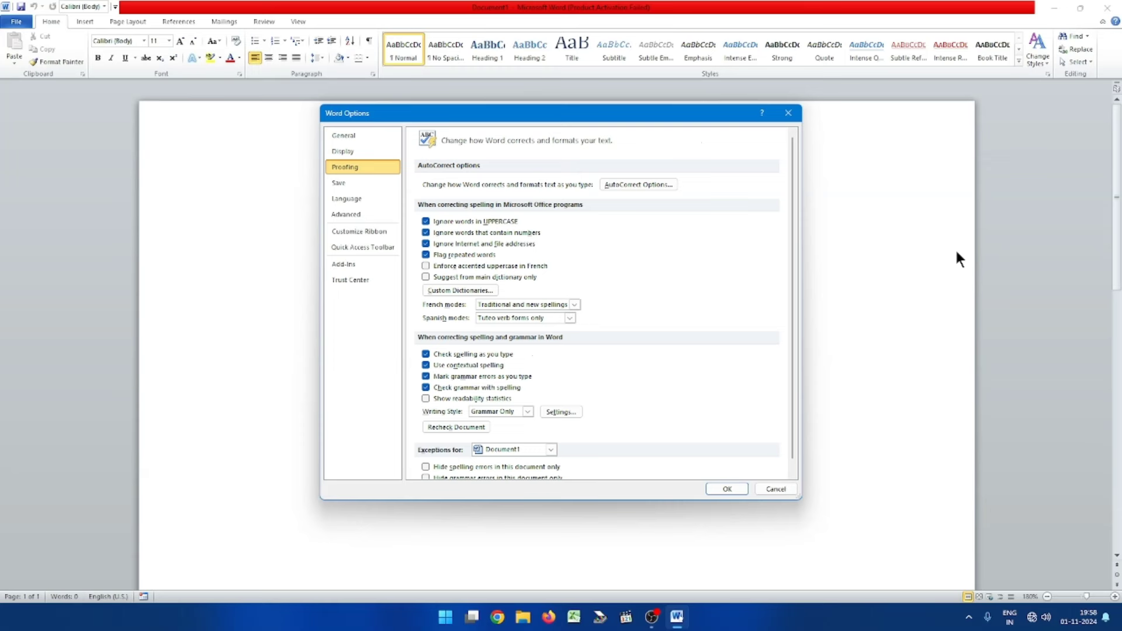
key("Tab")
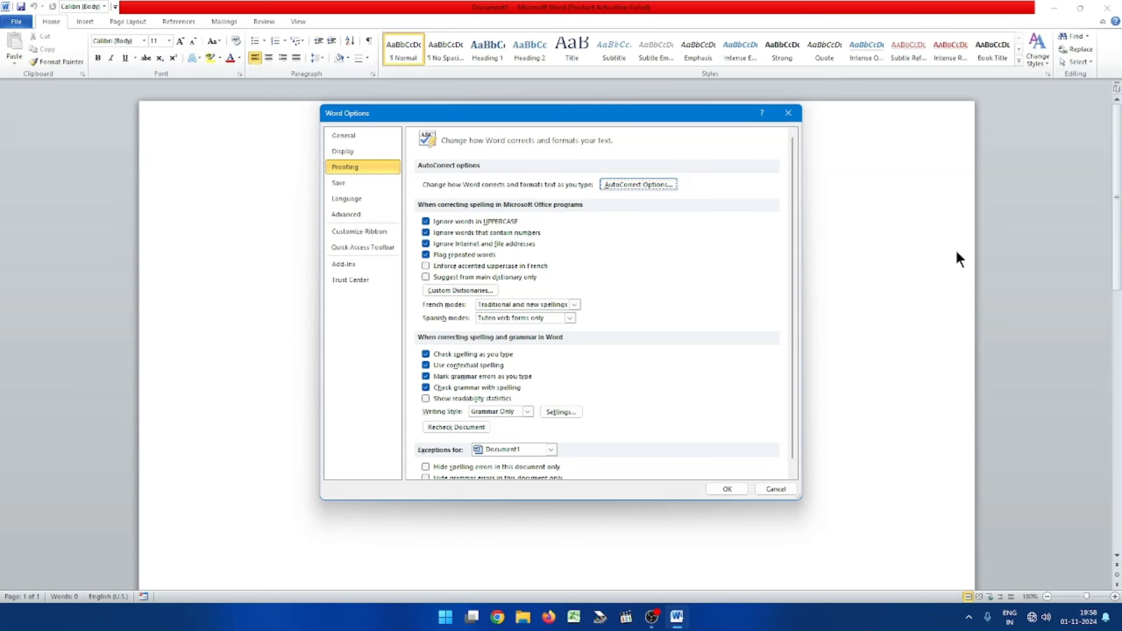
Open the AutoCorrect: English (U.S.) dialog from the Proofing page
key("Return")
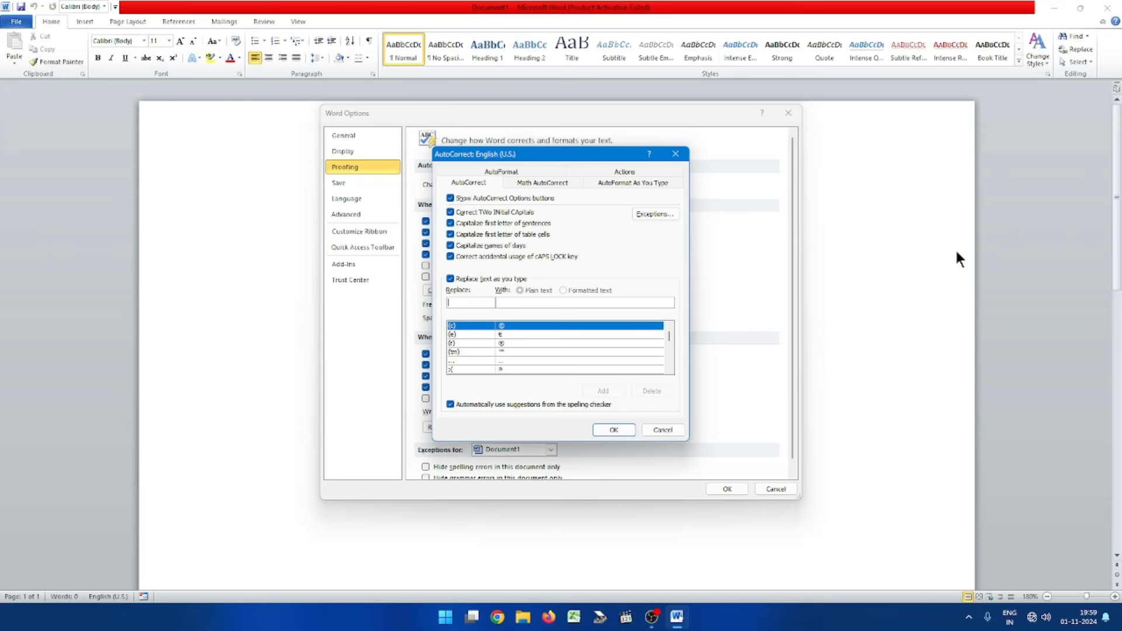
Add an AutoCorrect entry replacing 'twf' with 'techno with friends', then close AutoCorrect
type("tw")
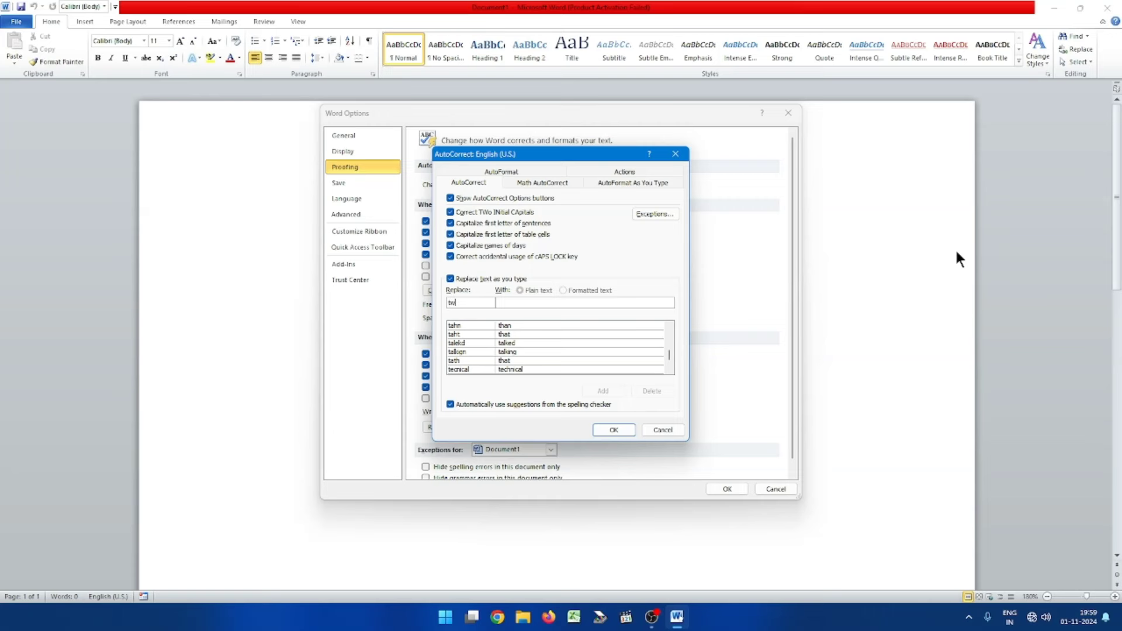
type("f")
type("te")
type("c")
type("hn")
type("o")
type(" with fri")
type("ends")
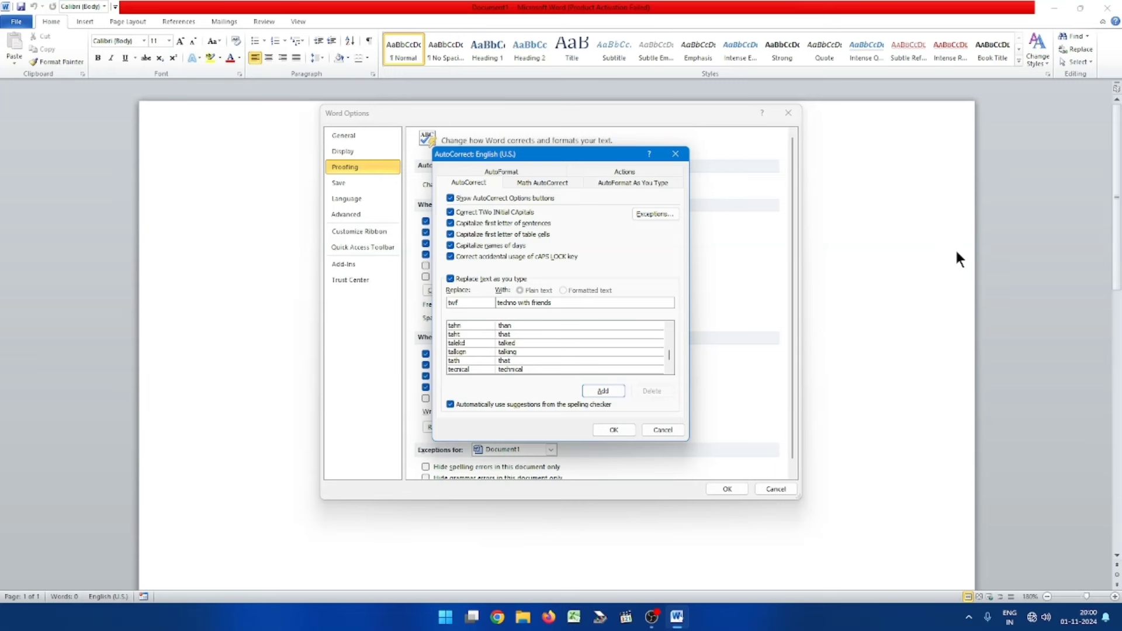
key("alt+e")
key("alt+a")
key("Return")
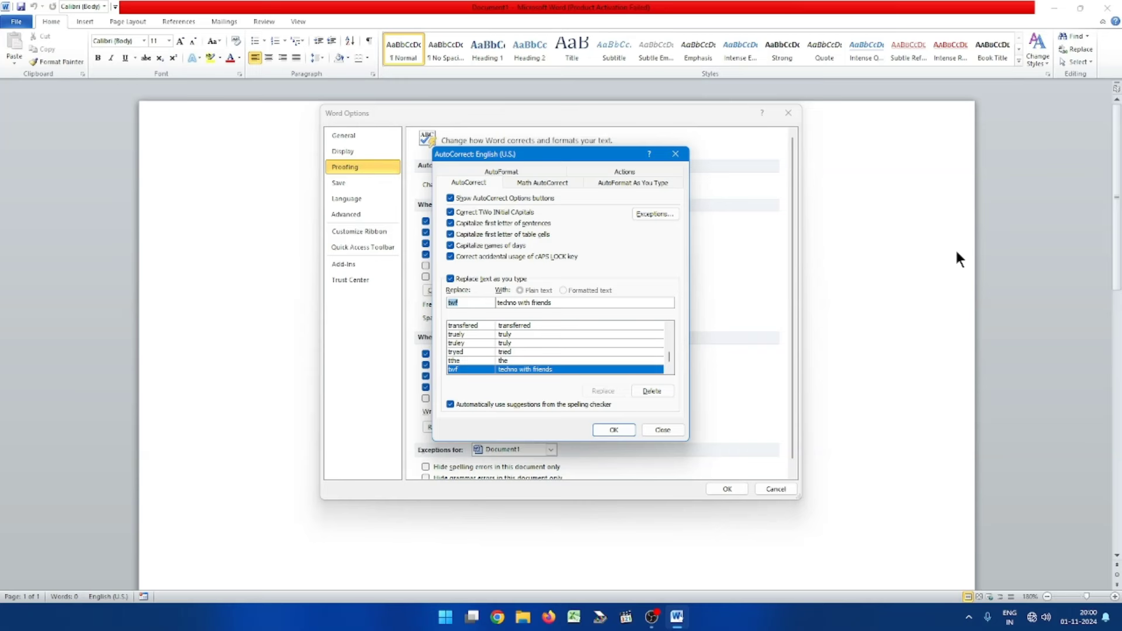
key("Tab")
key("Tab")
key("Tab")
key("Tab")
key("Tab")
key("Return")
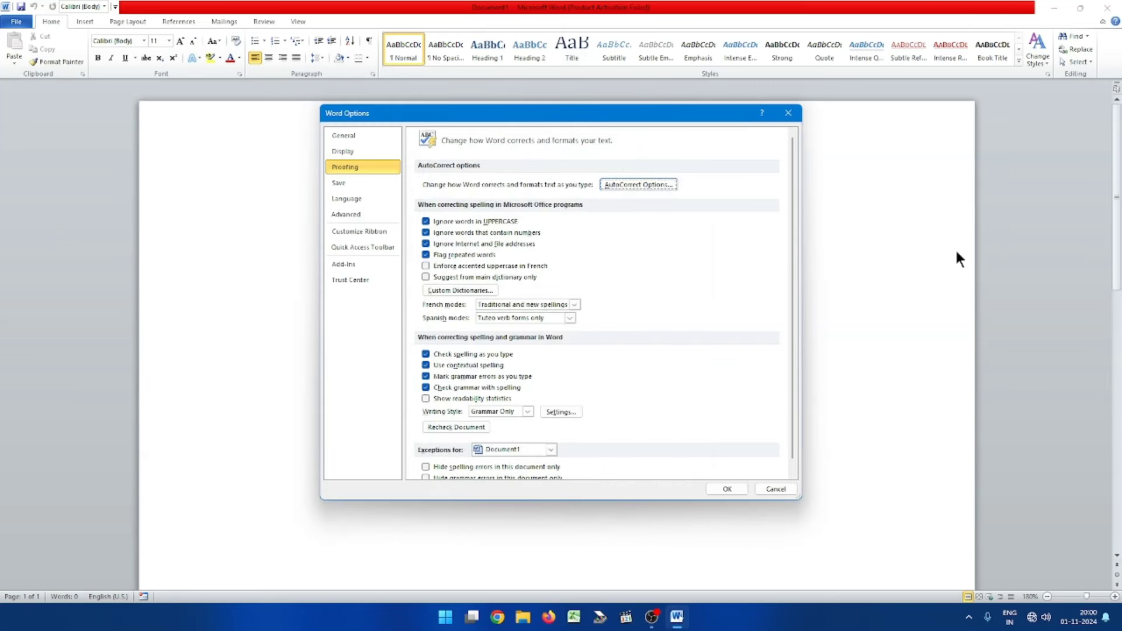
Close Word Options and type the shortcut text so the line reads 'Techno with friends is si'
key("Tab")
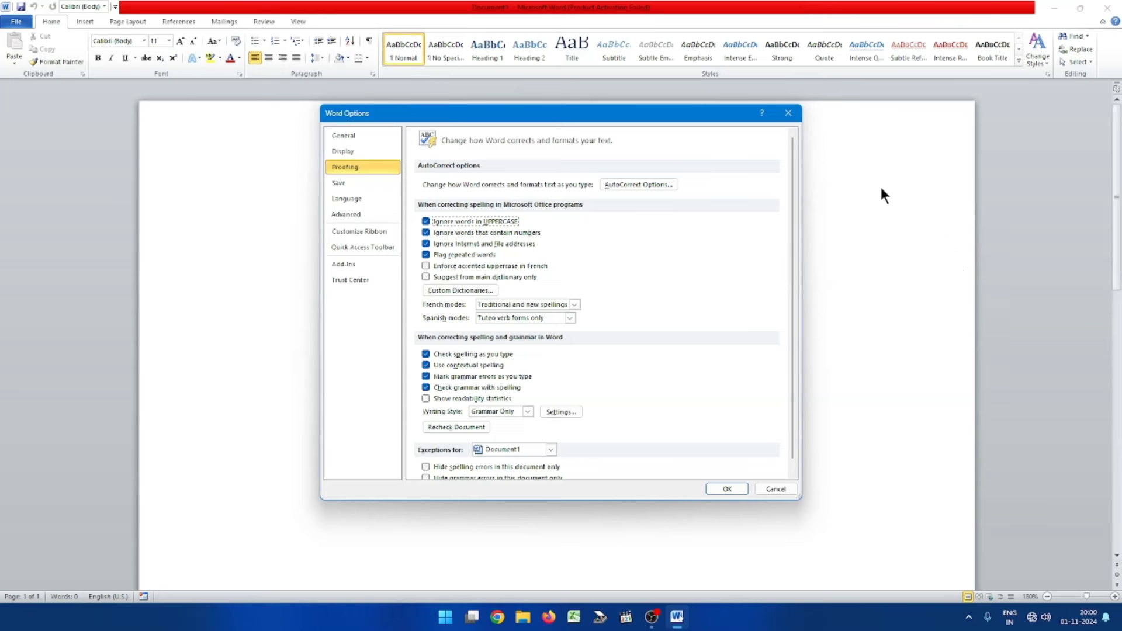
left_click(726, 489)
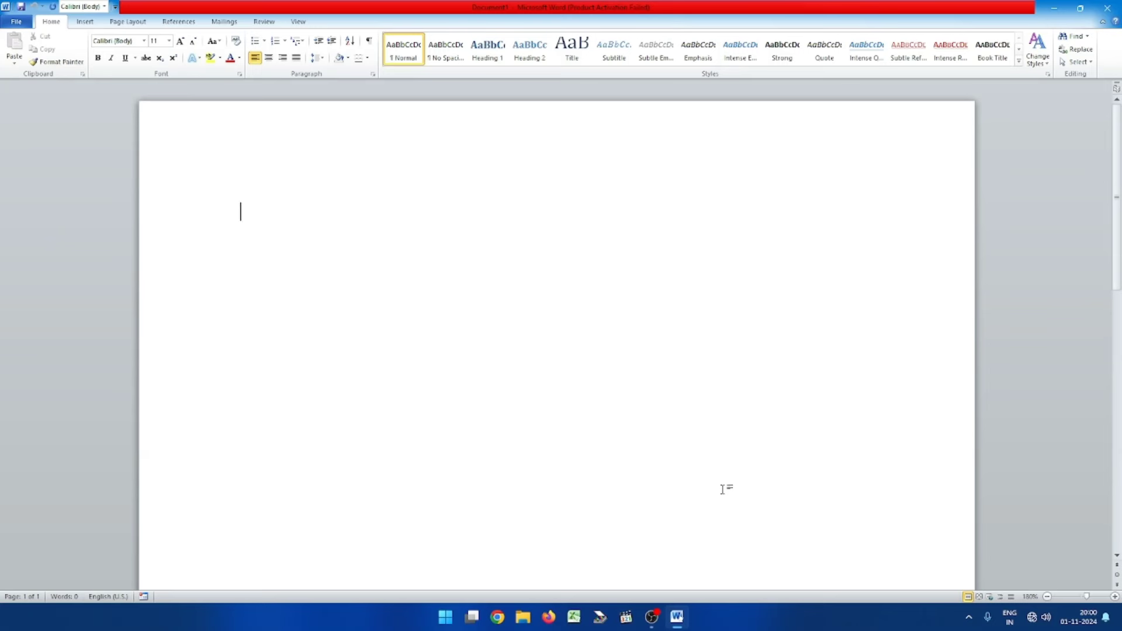
type("t")
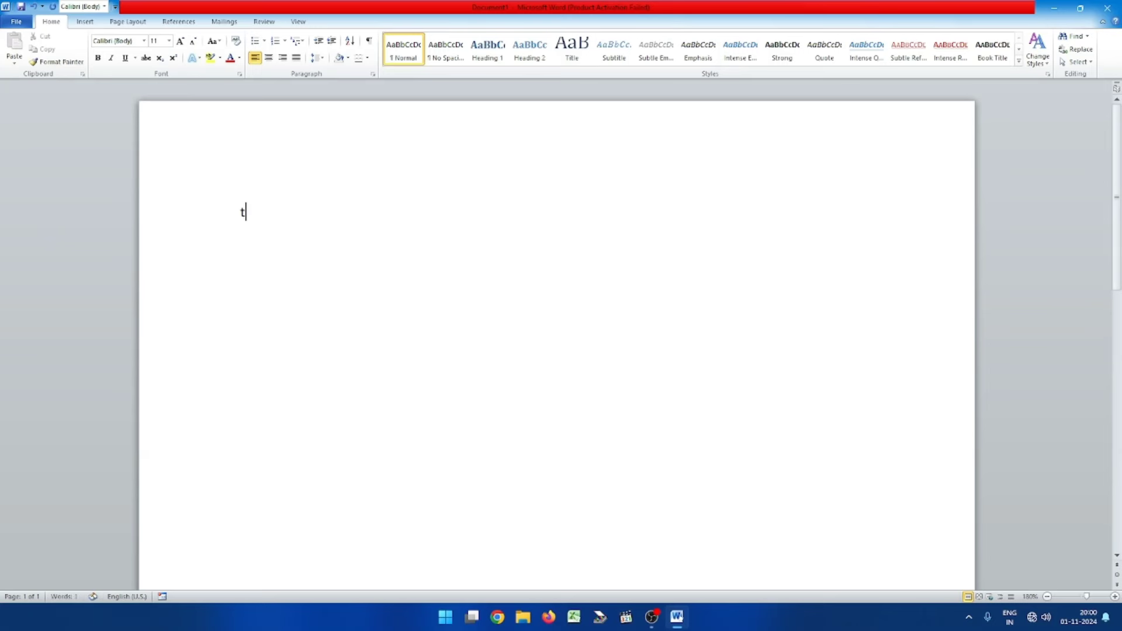
type("Techno with friends")
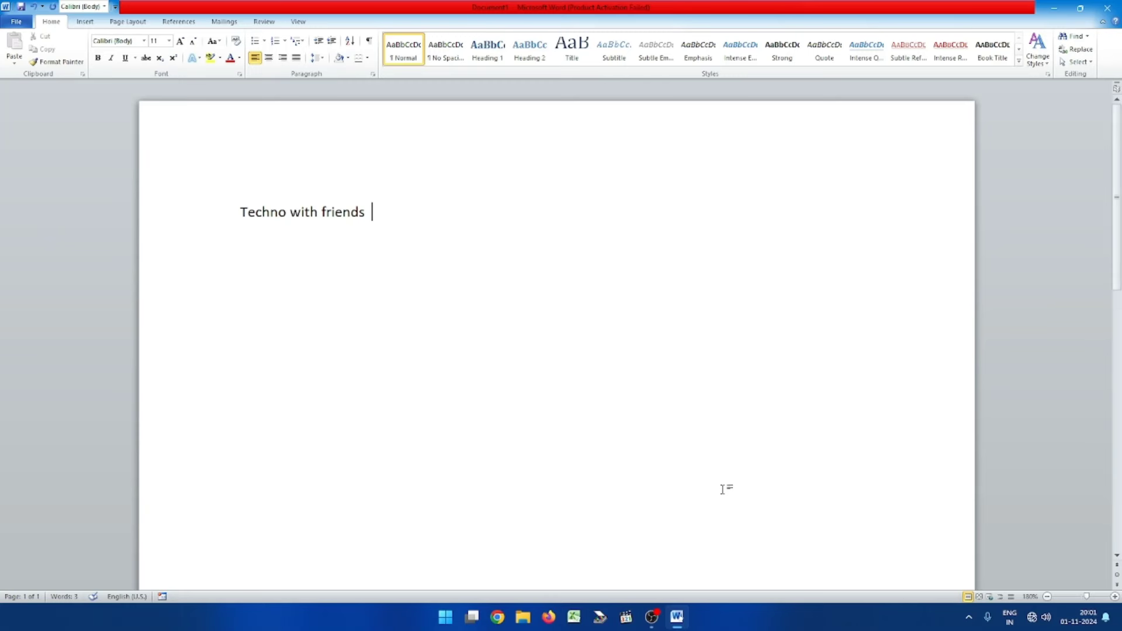
type("ia")
key("BackSpace")
type("s")
type(" si")
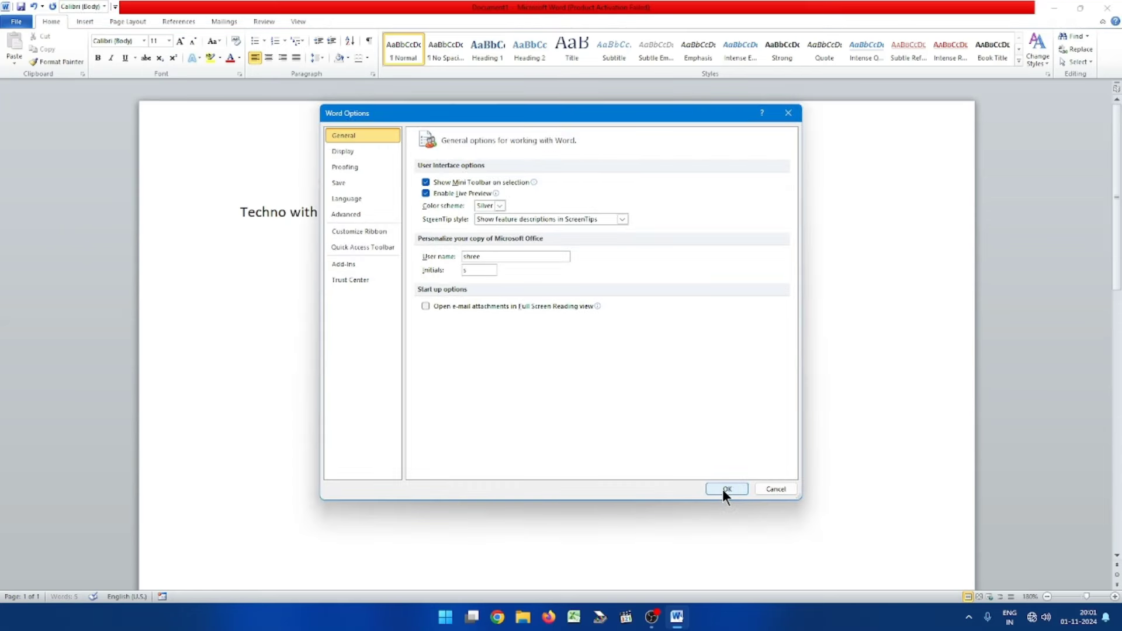
Go to Proofing and open the AutoCorrect dialog again
key("Down")
key("Down")
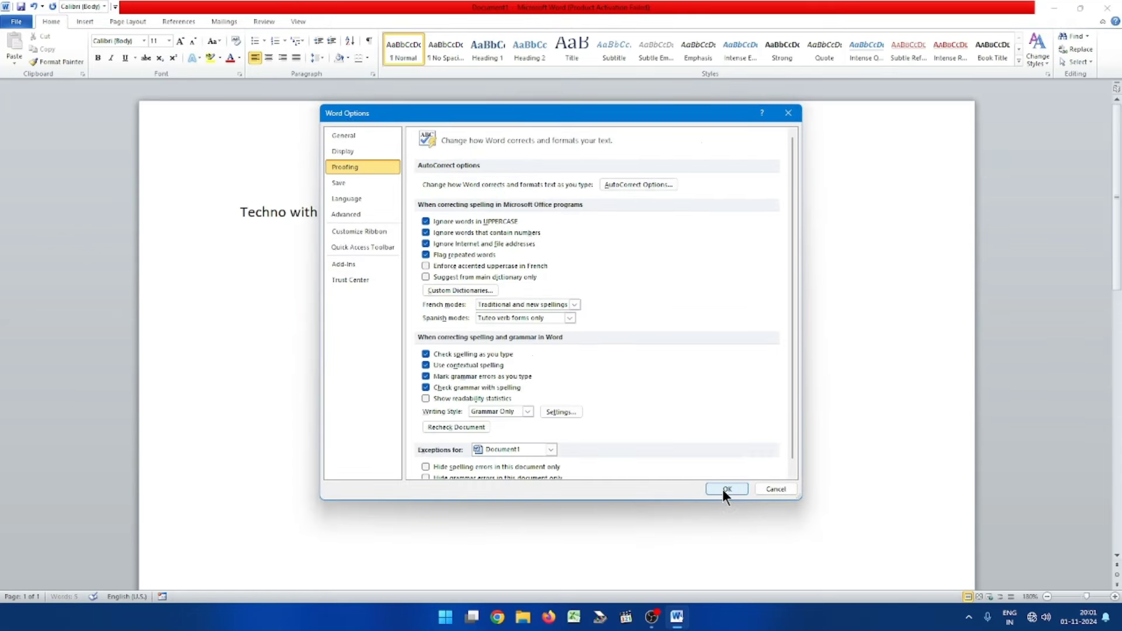
key("Tab")
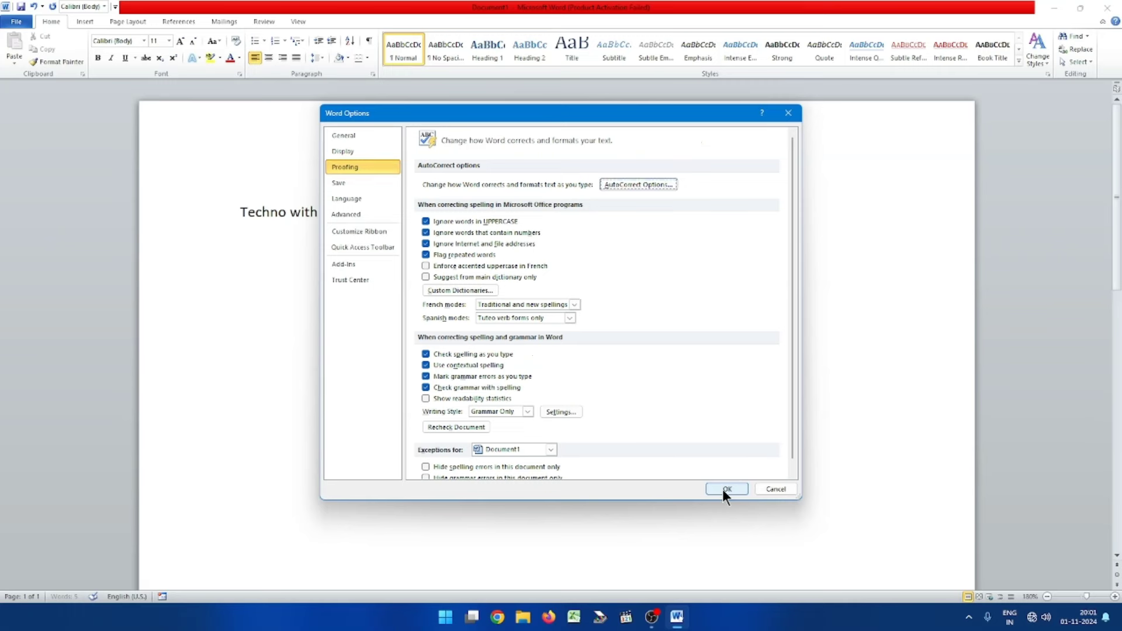
key("Return")
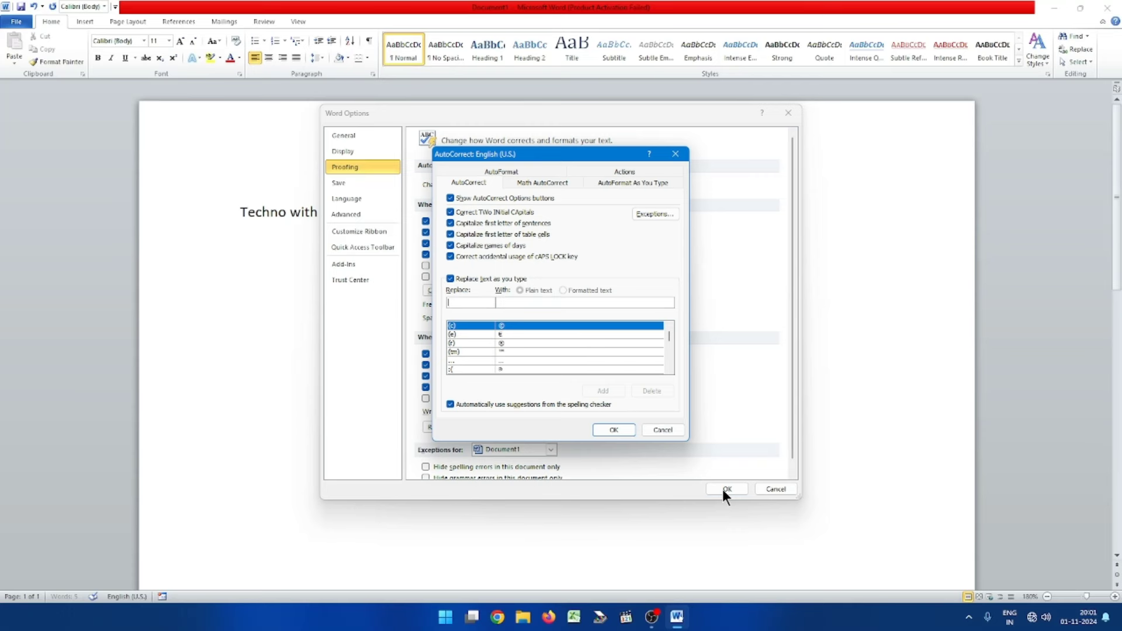
Replace the existing 'si' entry with a new one turning 'si' into 'is', then close AutoCorrect
type("si")
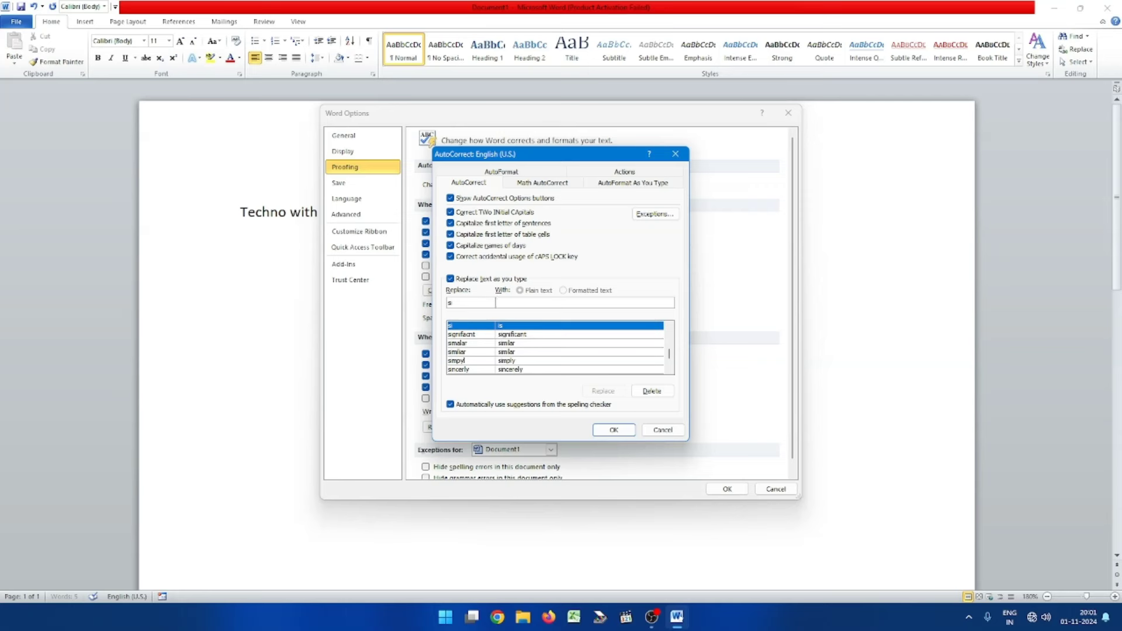
type("is")
left_click(603, 390)
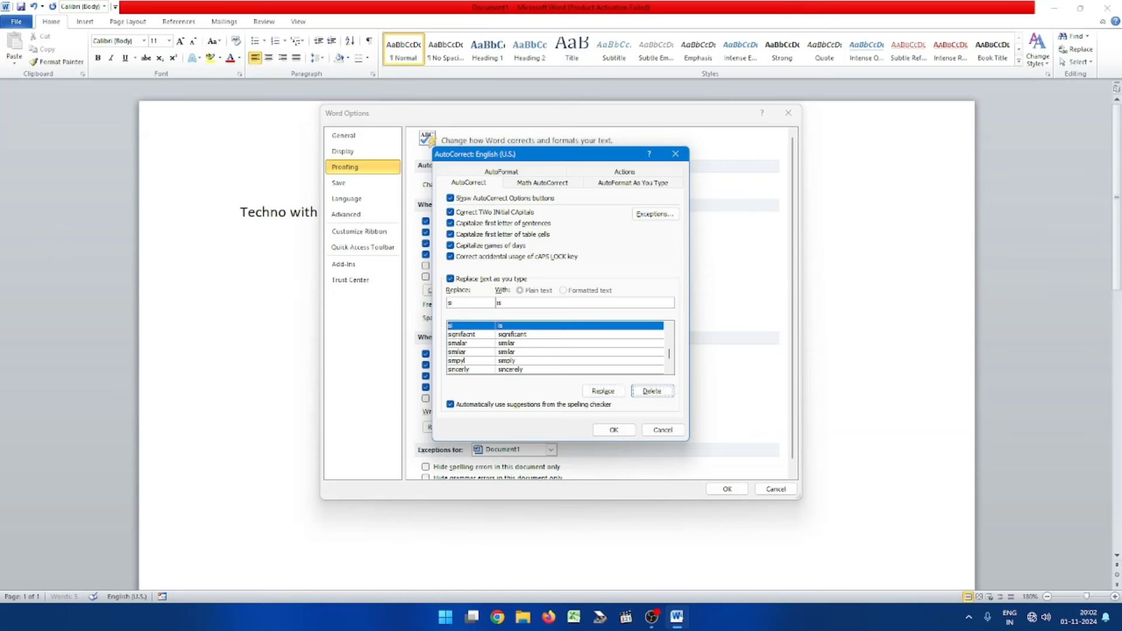
left_click(652, 391)
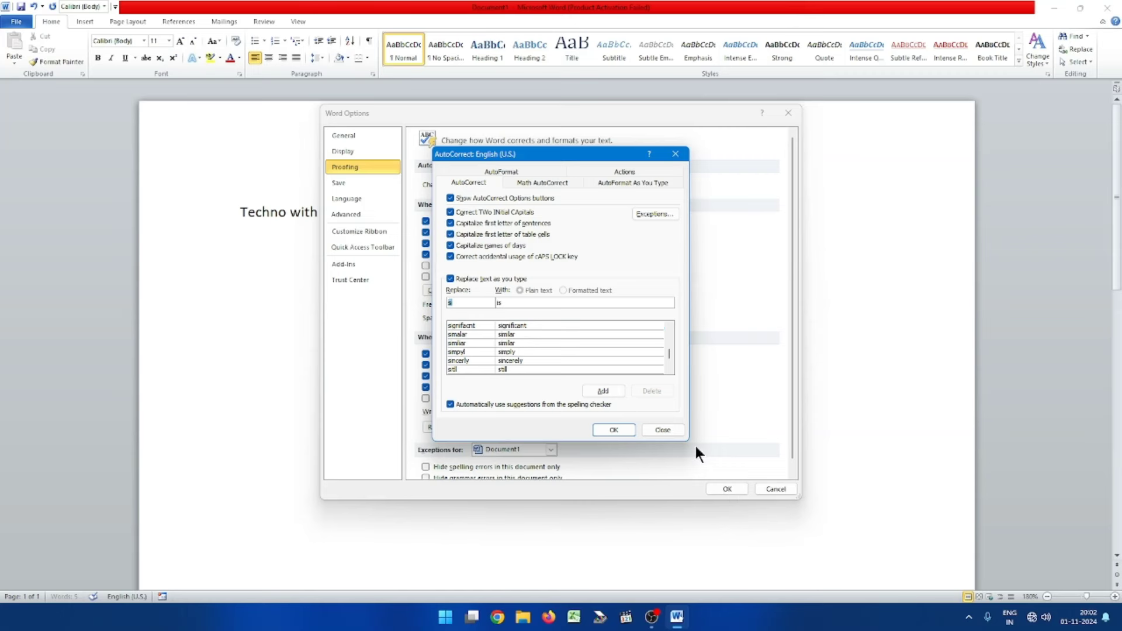
left_click(614, 395)
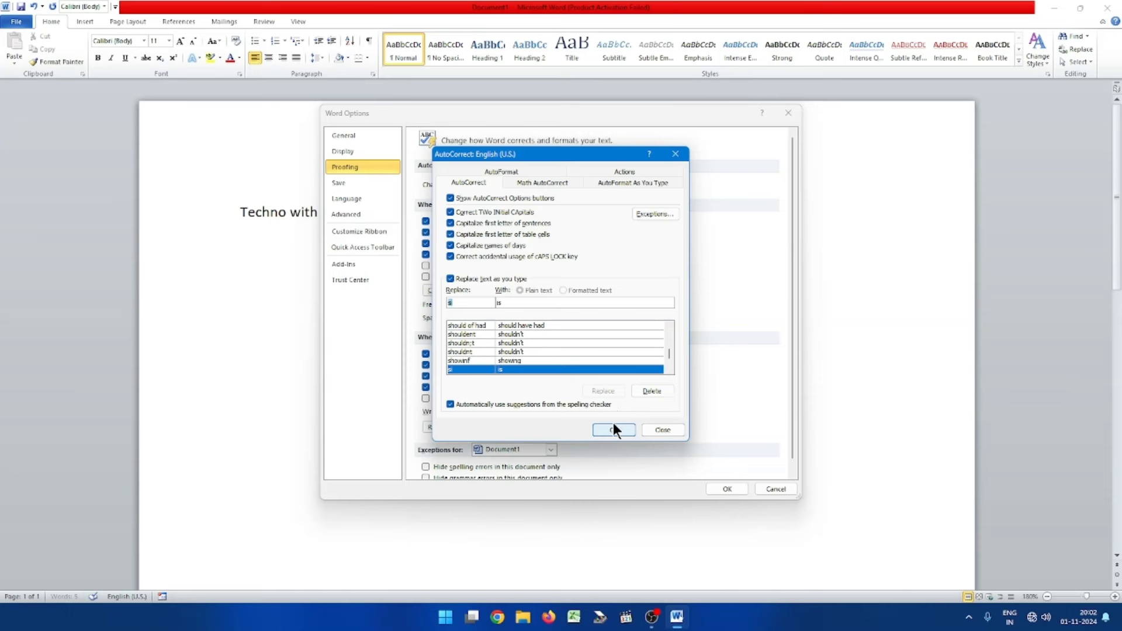
key("Tab")
key("Tab")
key("Tab")
key("Tab")
key("Return")
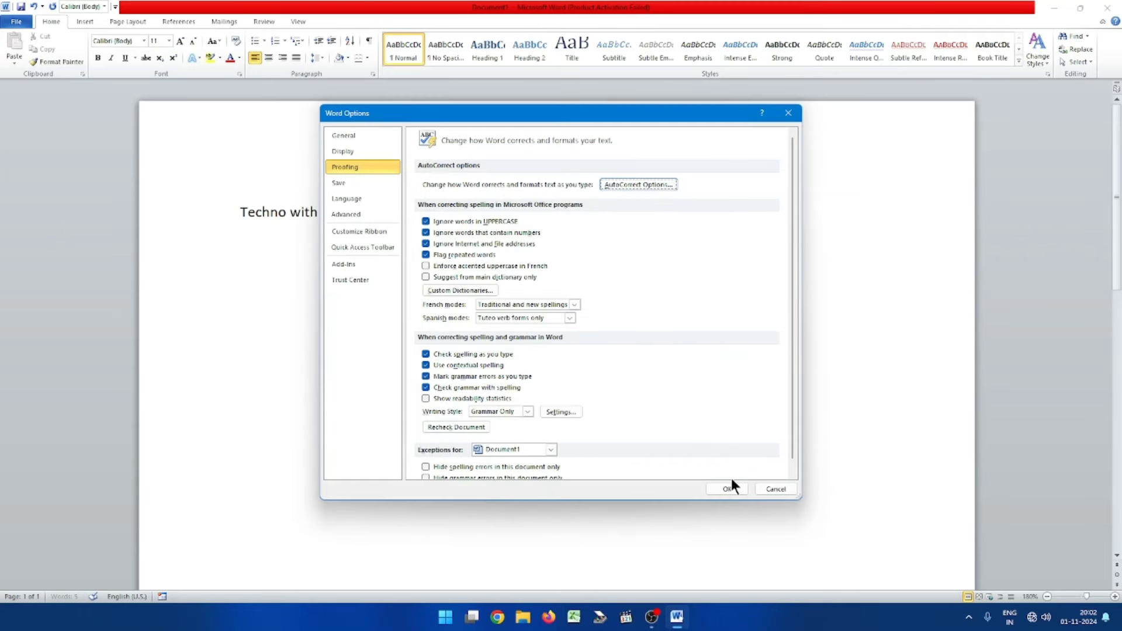
Close Word Options and continue the line by typing 'is is'
left_click(723, 489)
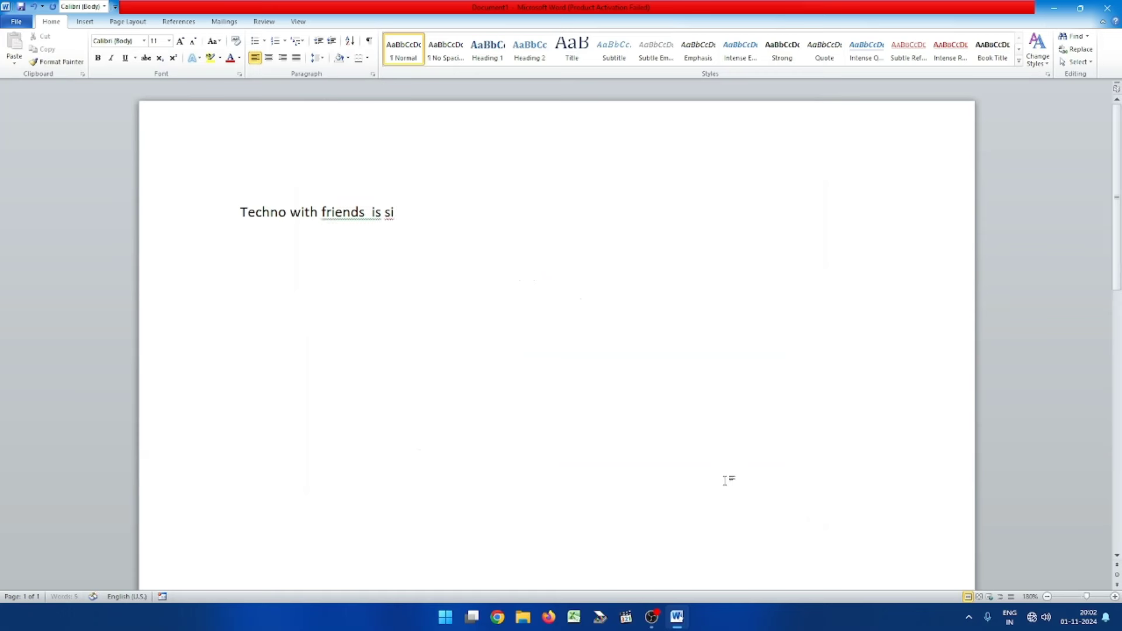
type("i")
type("s is")
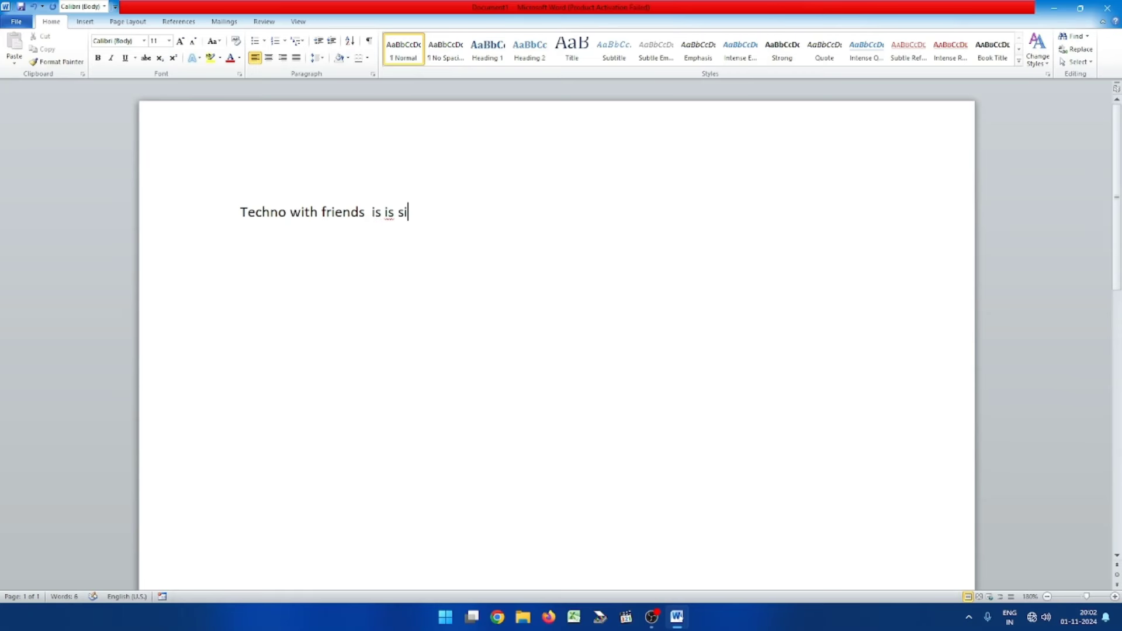